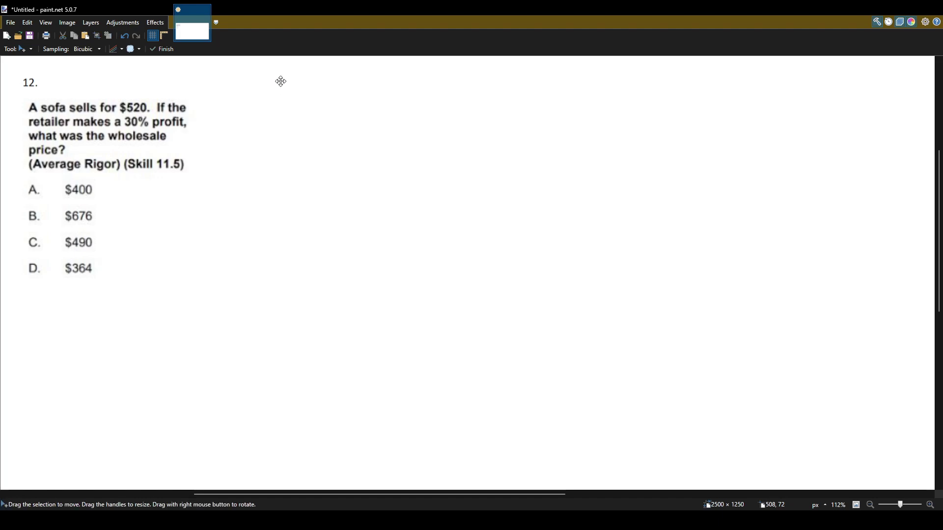
Step: Underline the $520 sale price in the sofa problem with the Paintbrush
{"action": "key", "text": "b"}
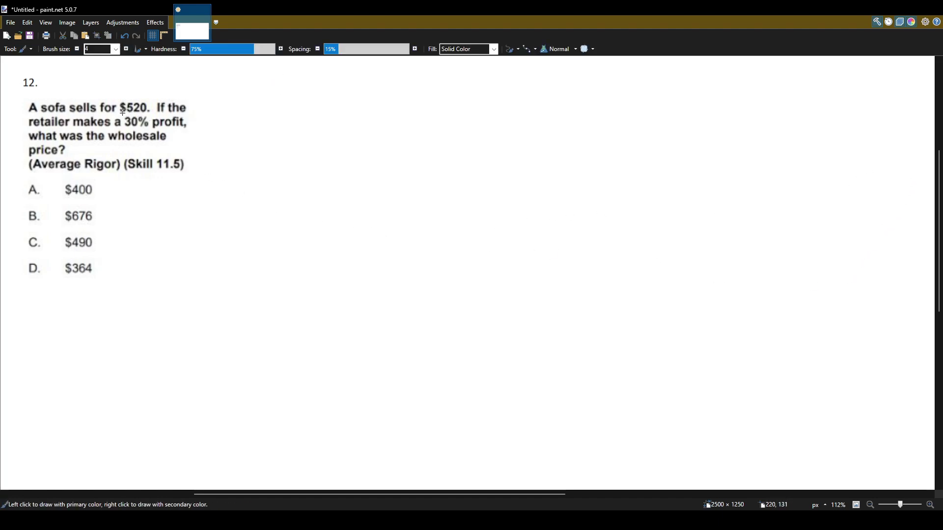
{"action": "left_click_drag", "start_coordinate": [121, 113], "coordinate": [145, 113]}
Step: Draw an arrow from 'wholesale' and label it 'original'
{"action": "left_click_drag", "start_coordinate": [171, 143], "coordinate": [238, 175]}
{"action": "left_click_drag", "start_coordinate": [243, 180], "coordinate": [255, 183]}
{"action": "mouse_move", "coordinate": [266, 180]}
{"action": "left_mouse_down"}
{"action": "mouse_move", "coordinate": [260, 189]}
{"action": "mouse_move", "coordinate": [298, 181]}
{"action": "left_mouse_up"}
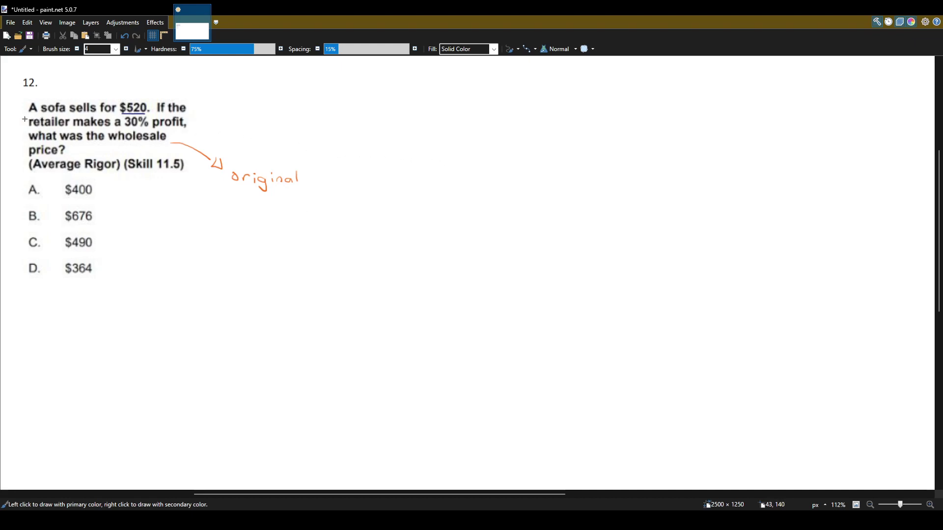
Step: Draw an arrow curving up from the question and label it 'person who sold'
{"action": "mouse_move", "coordinate": [24, 120]}
{"action": "left_mouse_down"}
{"action": "mouse_move", "coordinate": [37, 97]}
{"action": "mouse_move", "coordinate": [76, 95]}
{"action": "mouse_move", "coordinate": [73, 83]}
{"action": "left_mouse_up"}
{"action": "mouse_move", "coordinate": [89, 85]}
{"action": "left_mouse_down"}
{"action": "mouse_move", "coordinate": [91, 74]}
{"action": "mouse_move", "coordinate": [106, 74]}
{"action": "left_mouse_up"}
{"action": "left_click_drag", "start_coordinate": [117, 64], "coordinate": [152, 63]}
{"action": "scroll", "coordinate": [149, 61], "scroll_direction": "up", "scroll_amount": 1}
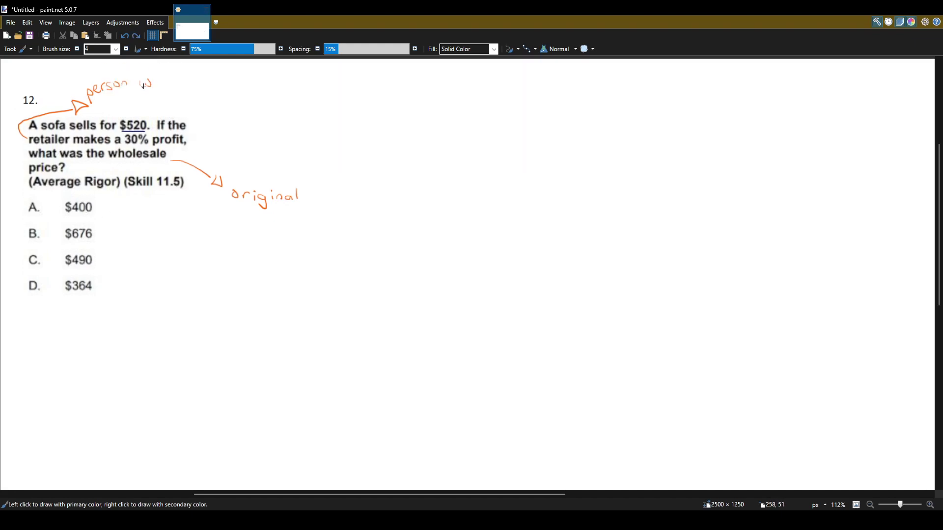
{"action": "left_click_drag", "start_coordinate": [153, 79], "coordinate": [163, 86]}
{"action": "left_click_drag", "start_coordinate": [167, 82], "coordinate": [171, 86]}
{"action": "left_click_drag", "start_coordinate": [116, 95], "coordinate": [110, 101]}
{"action": "left_click_drag", "start_coordinate": [122, 97], "coordinate": [134, 93]}
Step: Sketch three blank lines for the equation with an equals sign before the last one
{"action": "left_click_drag", "start_coordinate": [201, 272], "coordinate": [266, 274]}
{"action": "left_click_drag", "start_coordinate": [332, 277], "coordinate": [409, 279]}
{"action": "left_click_drag", "start_coordinate": [484, 281], "coordinate": [569, 282]}
{"action": "left_click_drag", "start_coordinate": [433, 252], "coordinate": [442, 259]}
Step: Write 520 on the rightmost blank and label the left blank 'original'
{"action": "mouse_move", "coordinate": [506, 248]}
{"action": "left_mouse_down"}
{"action": "mouse_move", "coordinate": [497, 265]}
{"action": "mouse_move", "coordinate": [545, 253]}
{"action": "left_mouse_up"}
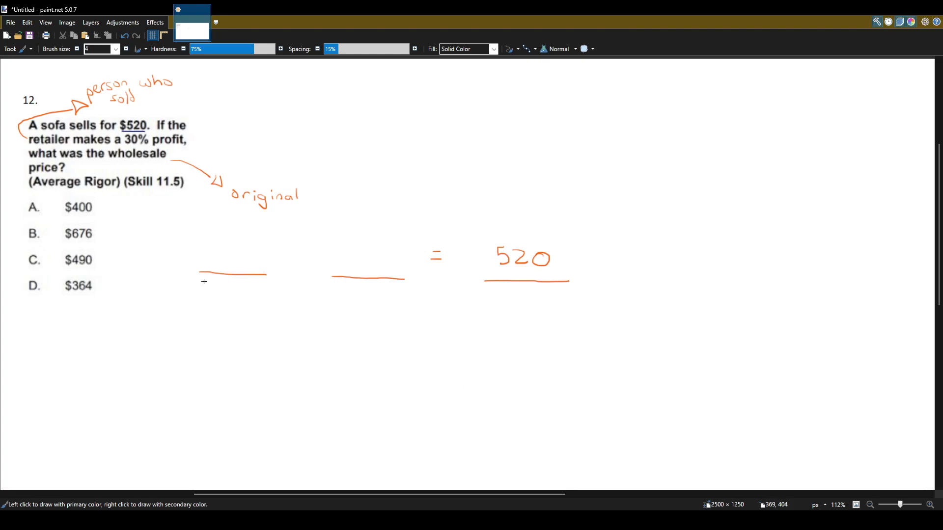
{"action": "mouse_move", "coordinate": [202, 280]}
{"action": "left_mouse_down"}
{"action": "mouse_move", "coordinate": [226, 292]}
{"action": "mouse_move", "coordinate": [222, 300]}
{"action": "mouse_move", "coordinate": [251, 294]}
{"action": "left_mouse_up"}
{"action": "left_click_drag", "start_coordinate": [254, 283], "coordinate": [255, 295]}
Step: Label the middle blank 'increased by a certain amount'
{"action": "left_click_drag", "start_coordinate": [356, 294], "coordinate": [396, 294]}
{"action": "left_click_drag", "start_coordinate": [337, 310], "coordinate": [375, 320]}
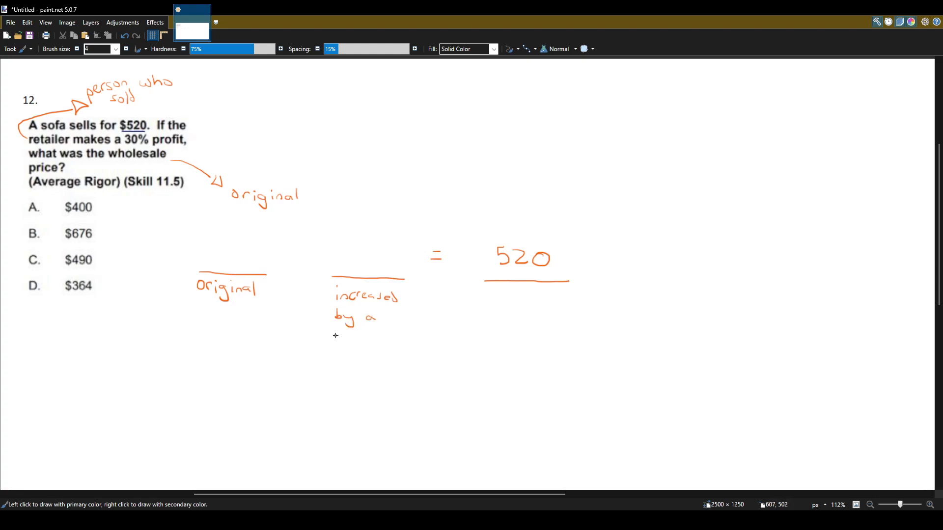
{"action": "left_click_drag", "start_coordinate": [338, 335], "coordinate": [374, 346]}
{"action": "left_click_drag", "start_coordinate": [376, 341], "coordinate": [381, 343]}
{"action": "left_click_drag", "start_coordinate": [336, 364], "coordinate": [384, 364]}
Step: Add a multiplication dot, label the 520 blank 'sold for', and underline '30% profit'
{"action": "left_click", "coordinate": [301, 261]}
{"action": "mouse_move", "coordinate": [490, 299]}
{"action": "left_mouse_down"}
{"action": "mouse_move", "coordinate": [519, 293]}
{"action": "mouse_move", "coordinate": [494, 328]}
{"action": "mouse_move", "coordinate": [526, 323]}
{"action": "left_mouse_up"}
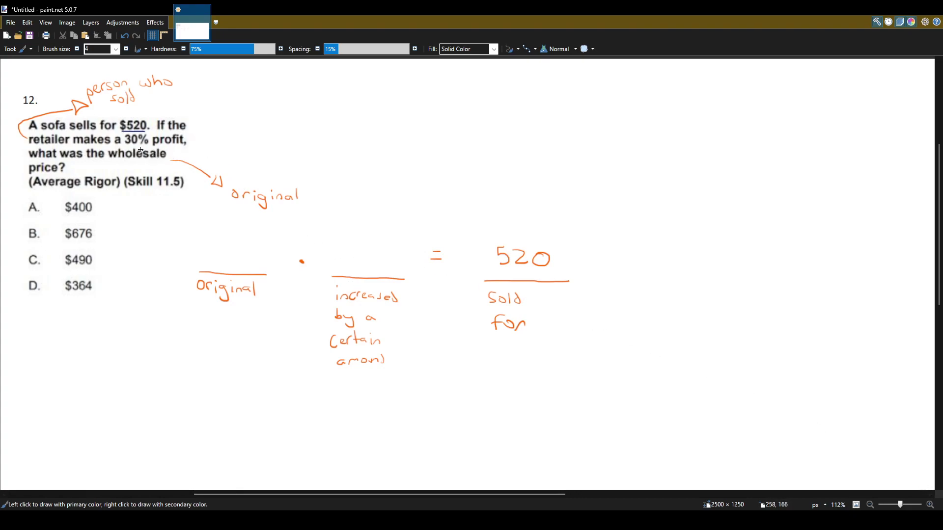
{"action": "left_click_drag", "start_coordinate": [125, 144], "coordinate": [188, 148]}
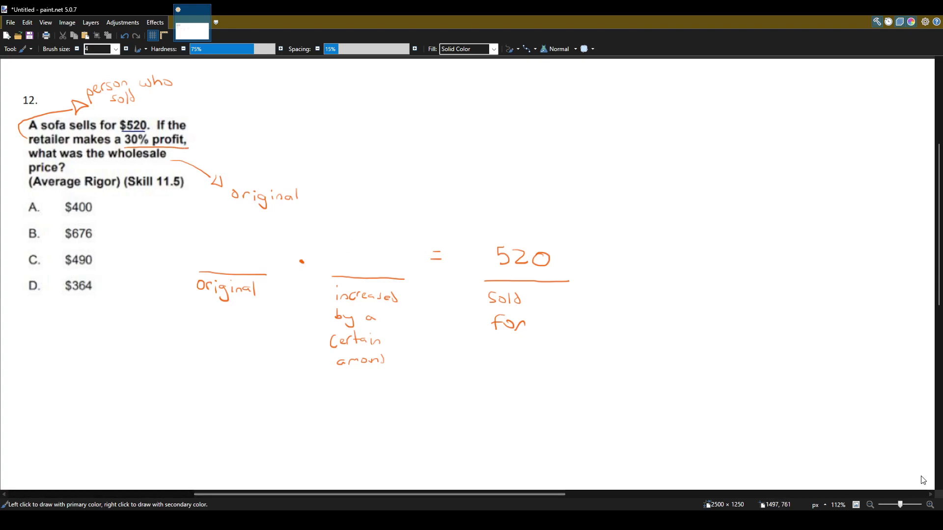
Step: In purple, draw an arrow to the middle blank and write (100% + 30%) above it
{"action": "mouse_move", "coordinate": [417, 151]}
{"action": "left_mouse_down"}
{"action": "mouse_move", "coordinate": [375, 199]}
{"action": "mouse_move", "coordinate": [369, 188]}
{"action": "left_mouse_up"}
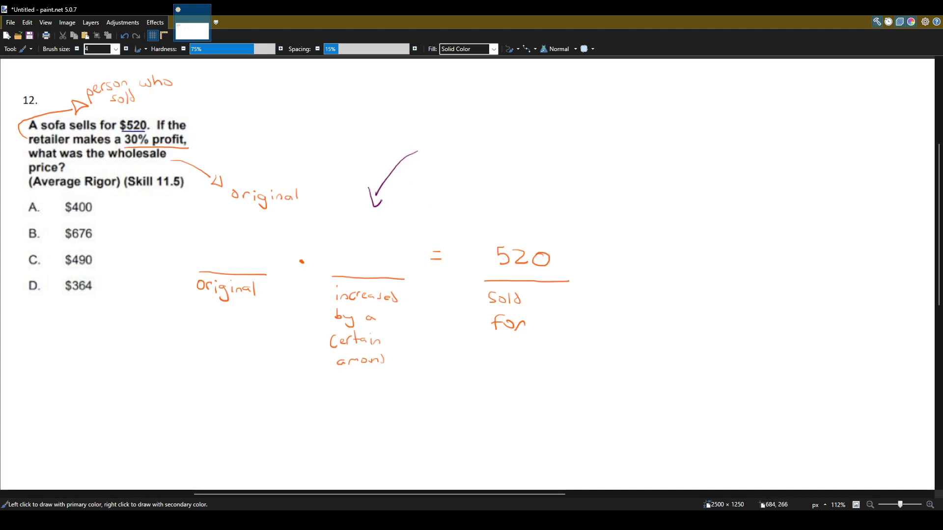
{"action": "mouse_move", "coordinate": [403, 96]}
{"action": "left_mouse_down"}
{"action": "mouse_move", "coordinate": [396, 124]}
{"action": "mouse_move", "coordinate": [410, 106]}
{"action": "left_mouse_up"}
{"action": "left_click_drag", "start_coordinate": [415, 106], "coordinate": [417, 105]}
{"action": "mouse_move", "coordinate": [429, 98]}
{"action": "left_mouse_down"}
{"action": "mouse_move", "coordinate": [427, 120]}
{"action": "mouse_move", "coordinate": [473, 108]}
{"action": "mouse_move", "coordinate": [467, 120]}
{"action": "left_mouse_up"}
{"action": "mouse_move", "coordinate": [482, 104]}
{"action": "left_mouse_down"}
{"action": "mouse_move", "coordinate": [476, 112]}
{"action": "mouse_move", "coordinate": [483, 105]}
{"action": "left_mouse_up"}
{"action": "left_click_drag", "start_coordinate": [489, 99], "coordinate": [489, 122]}
{"action": "left_click_drag", "start_coordinate": [495, 118], "coordinate": [515, 124]}
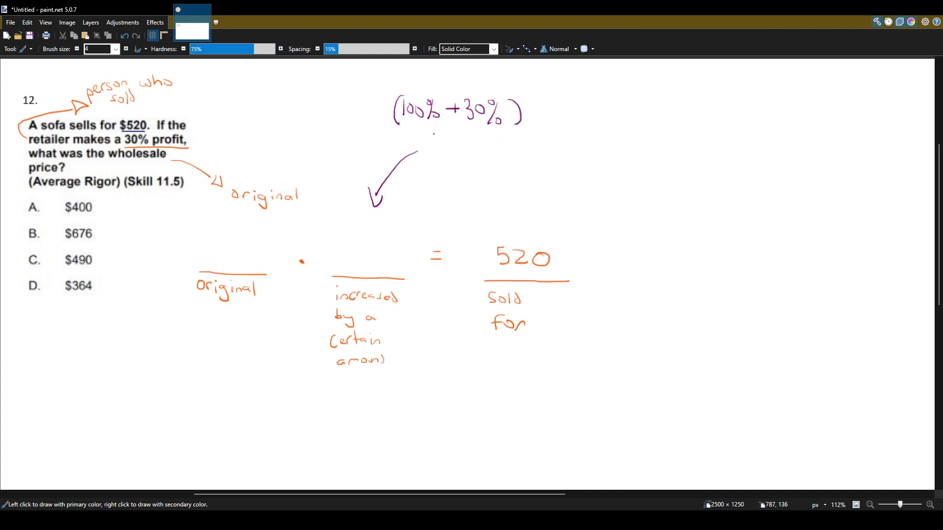
Step: Write the total = 130% and put 130% on the middle blank
{"action": "left_click_drag", "start_coordinate": [435, 134], "coordinate": [434, 144]}
{"action": "left_click_drag", "start_coordinate": [439, 136], "coordinate": [445, 145]}
{"action": "mouse_move", "coordinate": [456, 135]}
{"action": "left_mouse_down"}
{"action": "mouse_move", "coordinate": [468, 131]}
{"action": "mouse_move", "coordinate": [467, 147]}
{"action": "left_mouse_up"}
{"action": "mouse_move", "coordinate": [474, 141]}
{"action": "left_mouse_down"}
{"action": "mouse_move", "coordinate": [480, 155]}
{"action": "mouse_move", "coordinate": [450, 162]}
{"action": "mouse_move", "coordinate": [470, 163]}
{"action": "left_mouse_up"}
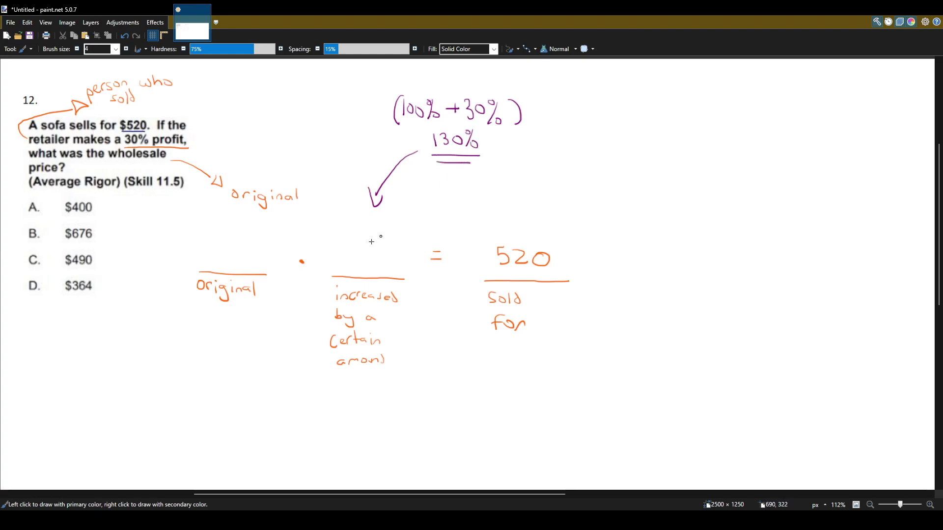
{"action": "mouse_move", "coordinate": [342, 247]}
{"action": "left_mouse_down"}
{"action": "mouse_move", "coordinate": [341, 270]}
{"action": "mouse_move", "coordinate": [380, 252]}
{"action": "left_mouse_up"}
{"action": "left_click_drag", "start_coordinate": [388, 252], "coordinate": [387, 265]}
Step: In blue, write X on the original blank and underline 'wholesale price?'
{"action": "mouse_move", "coordinate": [222, 245]}
{"action": "left_mouse_down"}
{"action": "mouse_move", "coordinate": [239, 265]}
{"action": "mouse_move", "coordinate": [223, 264]}
{"action": "left_mouse_up"}
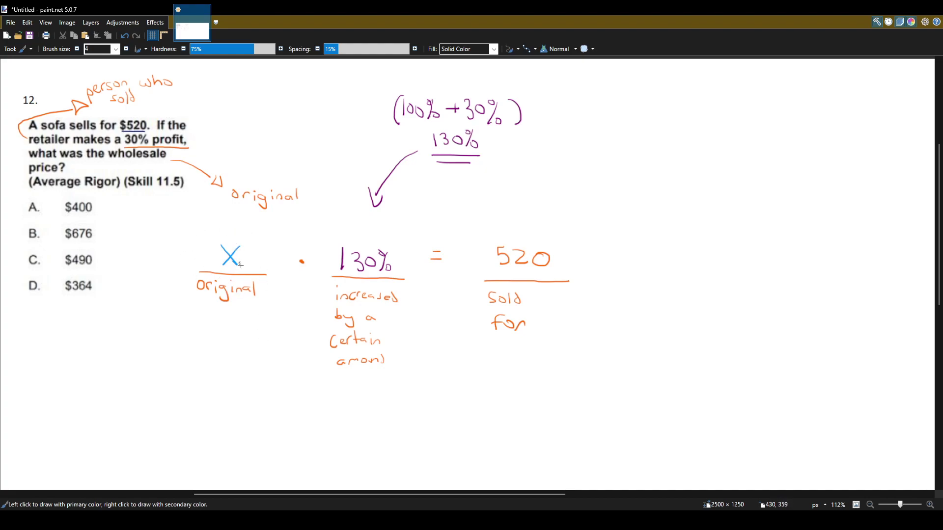
{"action": "left_click_drag", "start_coordinate": [108, 162], "coordinate": [154, 161]}
{"action": "left_click_drag", "start_coordinate": [28, 175], "coordinate": [68, 173]}
Step: Start a new equation below reading X · 1.3
{"action": "scroll", "coordinate": [258, 380], "scroll_direction": "down", "scroll_amount": 1}
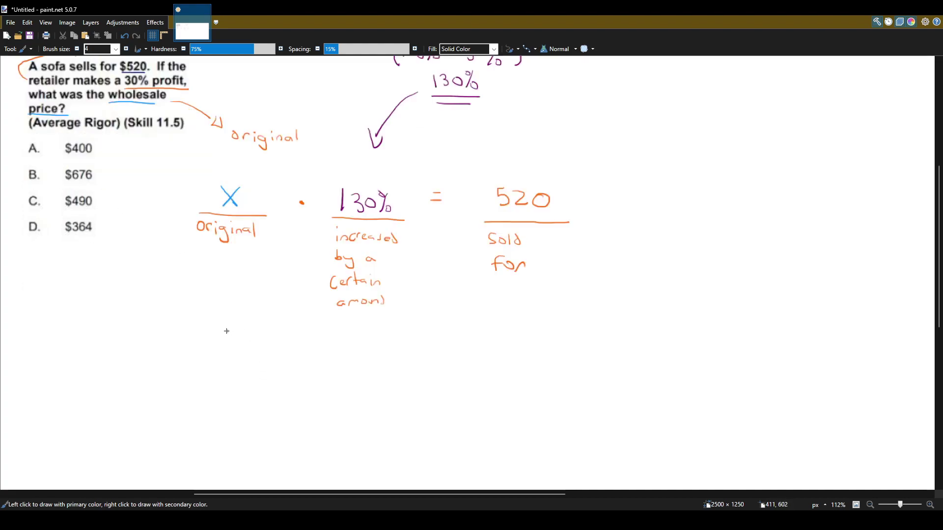
{"action": "mouse_move", "coordinate": [203, 322]}
{"action": "left_mouse_down"}
{"action": "mouse_move", "coordinate": [226, 348]}
{"action": "mouse_move", "coordinate": [212, 347]}
{"action": "left_mouse_up"}
{"action": "left_click", "coordinate": [257, 337]}
{"action": "mouse_move", "coordinate": [299, 327]}
{"action": "left_mouse_down"}
{"action": "mouse_move", "coordinate": [300, 352]}
{"action": "mouse_move", "coordinate": [335, 351]}
{"action": "left_mouse_up"}
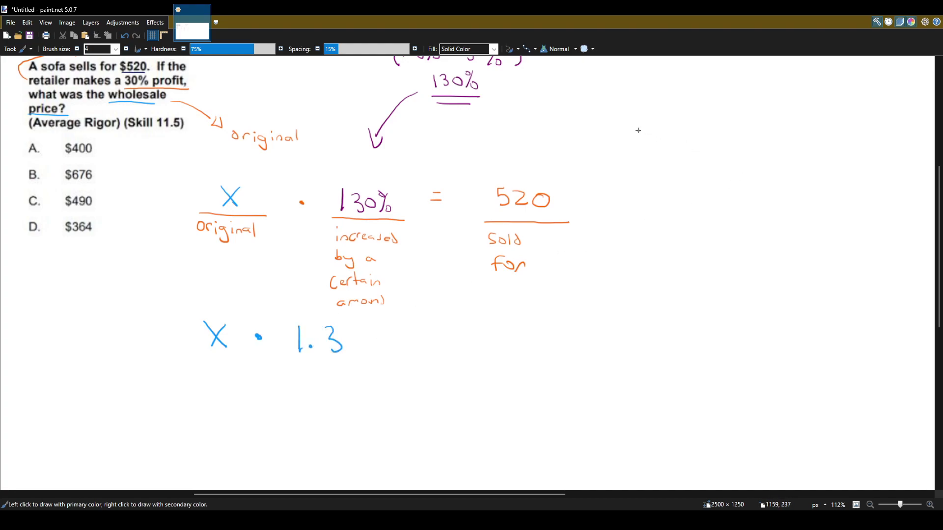
Step: Write the side note '% → decimal' with 130% beneath it
{"action": "left_click_drag", "start_coordinate": [650, 122], "coordinate": [648, 126]}
{"action": "mouse_move", "coordinate": [656, 123]}
{"action": "left_mouse_down"}
{"action": "mouse_move", "coordinate": [650, 142]}
{"action": "mouse_move", "coordinate": [700, 133]}
{"action": "mouse_move", "coordinate": [746, 142]}
{"action": "left_mouse_up"}
{"action": "left_click_drag", "start_coordinate": [751, 142], "coordinate": [771, 142]}
{"action": "left_click_drag", "start_coordinate": [776, 134], "coordinate": [775, 131]}
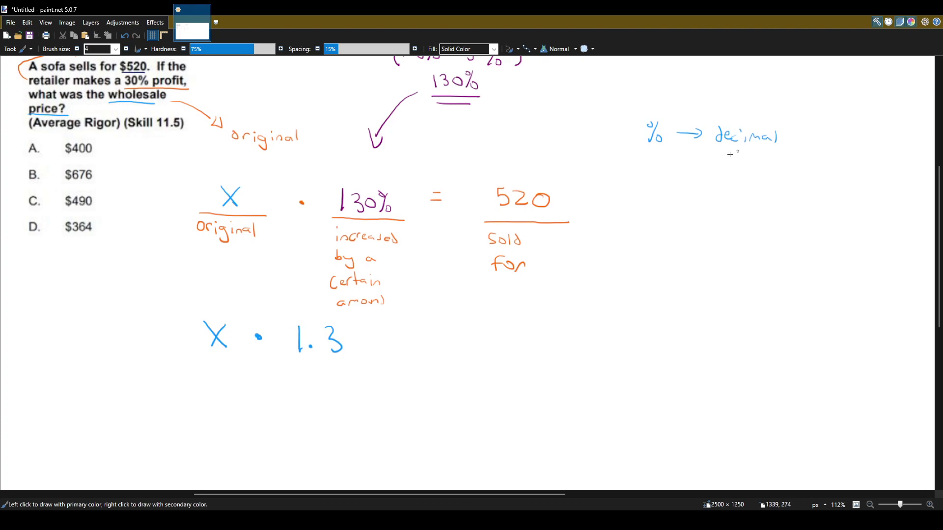
{"action": "left_click_drag", "start_coordinate": [678, 168], "coordinate": [681, 194]}
{"action": "left_click_drag", "start_coordinate": [692, 174], "coordinate": [695, 191]}
{"action": "mouse_move", "coordinate": [712, 175]}
{"action": "left_mouse_down"}
{"action": "mouse_move", "coordinate": [727, 172]}
{"action": "mouse_move", "coordinate": [724, 193]}
{"action": "left_mouse_up"}
{"action": "left_click_drag", "start_coordinate": [735, 184], "coordinate": [733, 186]}
Step: Mark the two-place decimal shift giving 1.3, then complete X · 1.3 = 520
{"action": "left_click_drag", "start_coordinate": [722, 188], "coordinate": [691, 188]}
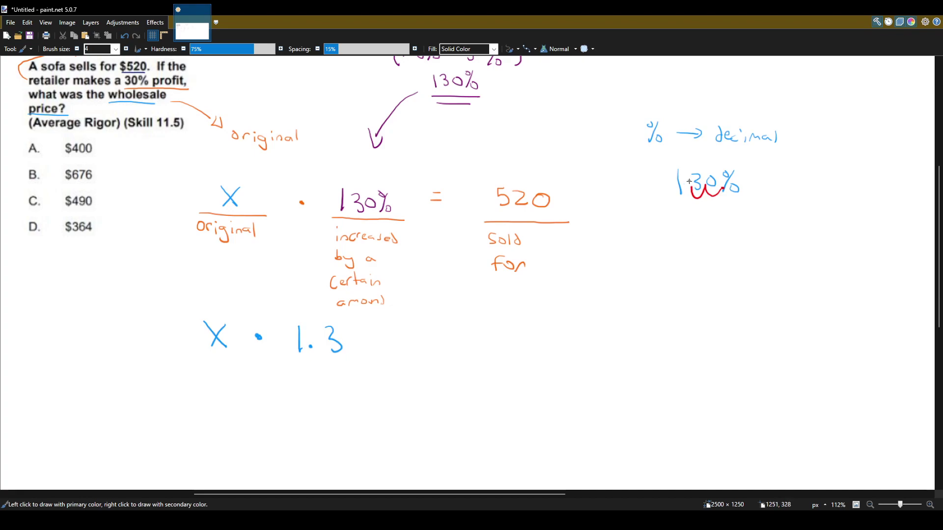
{"action": "mouse_move", "coordinate": [681, 222]}
{"action": "left_mouse_down"}
{"action": "mouse_move", "coordinate": [682, 239]}
{"action": "mouse_move", "coordinate": [700, 225]}
{"action": "mouse_move", "coordinate": [693, 239]}
{"action": "mouse_move", "coordinate": [704, 256]}
{"action": "left_mouse_up"}
{"action": "left_click", "coordinate": [687, 234]}
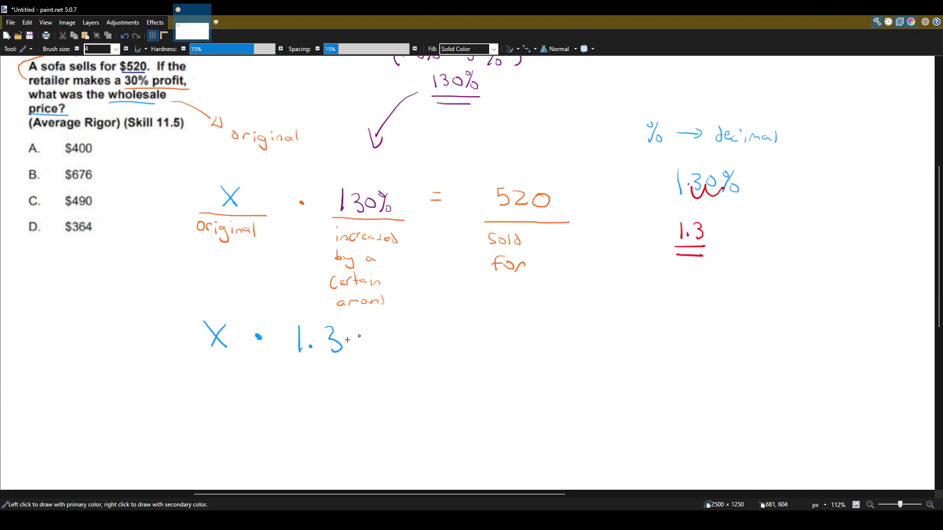
{"action": "mouse_move", "coordinate": [367, 346]}
{"action": "left_mouse_down"}
{"action": "mouse_move", "coordinate": [409, 359]}
{"action": "mouse_move", "coordinate": [445, 358]}
{"action": "mouse_move", "coordinate": [450, 346]}
{"action": "left_mouse_up"}
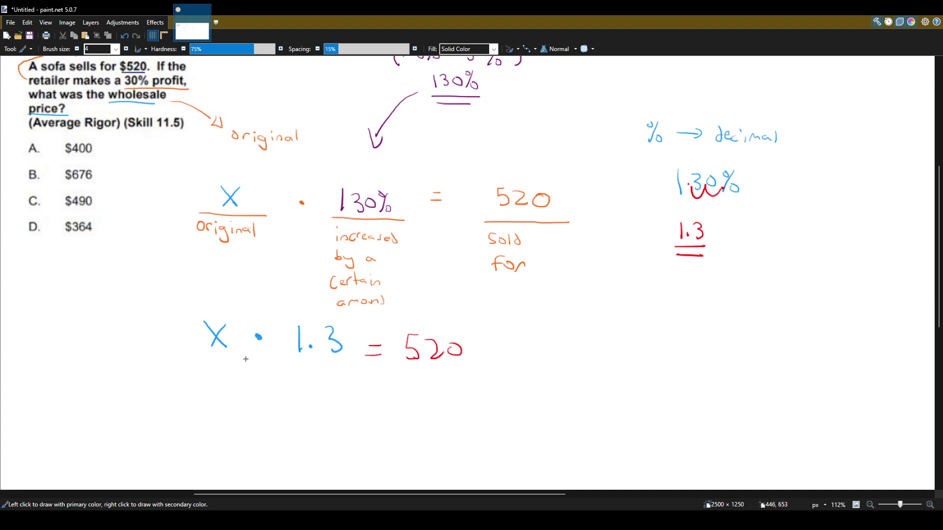
Step: In red, divide both sides of X · 1.3 = 520 by 1.3 and cross out the cancelling 1.3s
{"action": "left_click_drag", "start_coordinate": [199, 359], "coordinate": [348, 361]}
{"action": "mouse_move", "coordinate": [278, 369]}
{"action": "left_mouse_down"}
{"action": "mouse_move", "coordinate": [280, 384]}
{"action": "mouse_move", "coordinate": [304, 374]}
{"action": "mouse_move", "coordinate": [298, 384]}
{"action": "left_mouse_up"}
{"action": "left_click", "coordinate": [291, 379]}
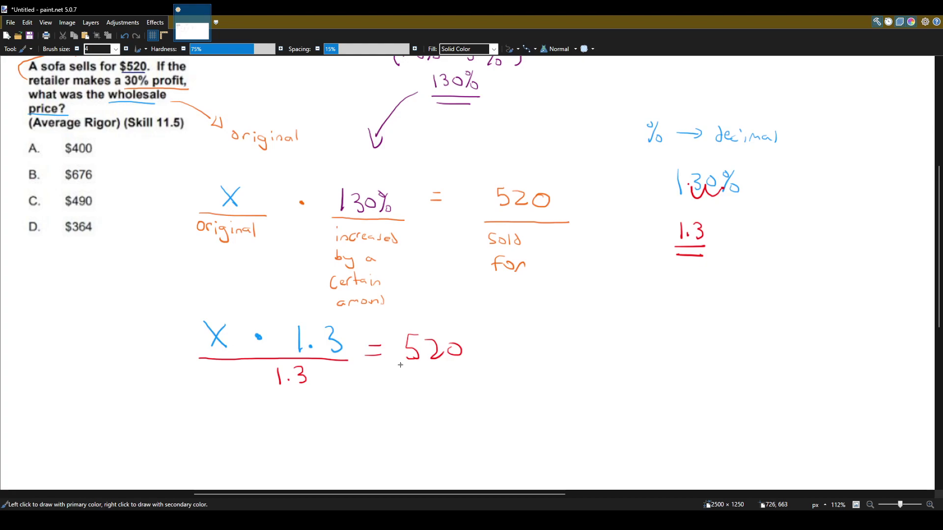
{"action": "mouse_move", "coordinate": [398, 363]}
{"action": "left_mouse_down"}
{"action": "mouse_move", "coordinate": [463, 363]}
{"action": "mouse_move", "coordinate": [415, 388]}
{"action": "mouse_move", "coordinate": [434, 387]}
{"action": "mouse_move", "coordinate": [413, 376]}
{"action": "left_mouse_up"}
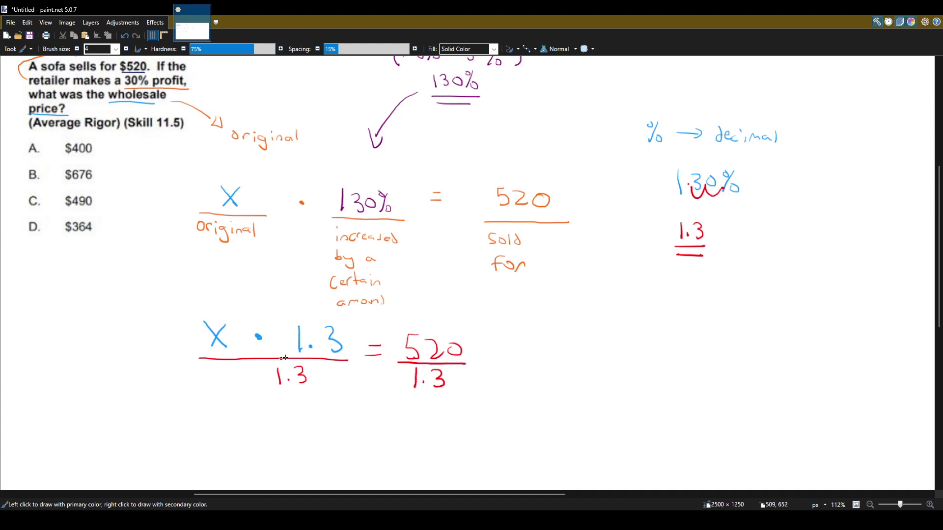
{"action": "left_click_drag", "start_coordinate": [287, 313], "coordinate": [342, 352]}
{"action": "mouse_move", "coordinate": [275, 364]}
{"action": "left_mouse_down"}
{"action": "mouse_move", "coordinate": [316, 388]}
{"action": "mouse_move", "coordinate": [288, 436]}
{"action": "mouse_move", "coordinate": [311, 437]}
{"action": "mouse_move", "coordinate": [343, 417]}
{"action": "mouse_move", "coordinate": [344, 428]}
{"action": "left_mouse_up"}
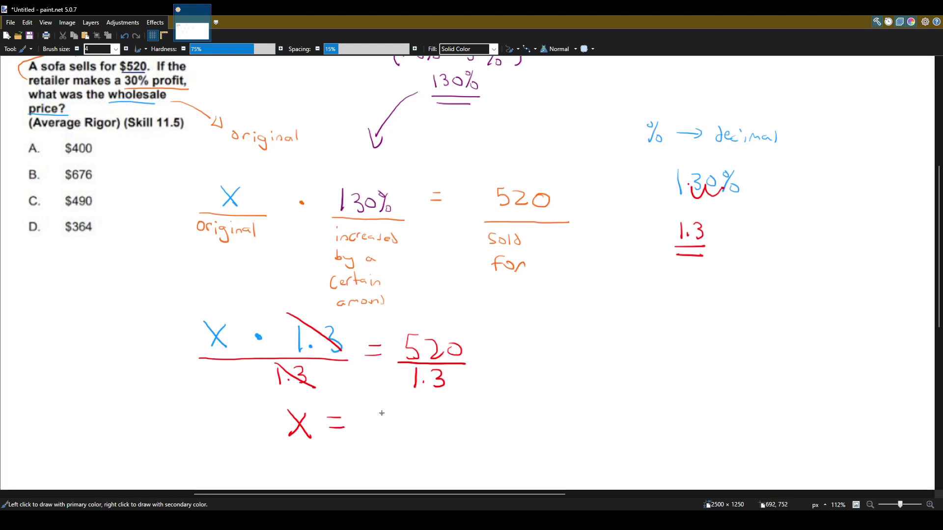
Step: Write the answer X = $400 in red
{"action": "mouse_move", "coordinate": [374, 410]}
{"action": "left_mouse_down"}
{"action": "mouse_move", "coordinate": [388, 438]}
{"action": "mouse_move", "coordinate": [403, 415]}
{"action": "mouse_move", "coordinate": [424, 418]}
{"action": "left_mouse_up"}
{"action": "mouse_move", "coordinate": [273, 398]}
{"action": "left_mouse_down"}
{"action": "mouse_move", "coordinate": [470, 416]}
{"action": "mouse_move", "coordinate": [258, 446]}
{"action": "mouse_move", "coordinate": [252, 399]}
{"action": "left_mouse_up"}
{"action": "left_click_drag", "start_coordinate": [368, 409], "coordinate": [364, 439]}
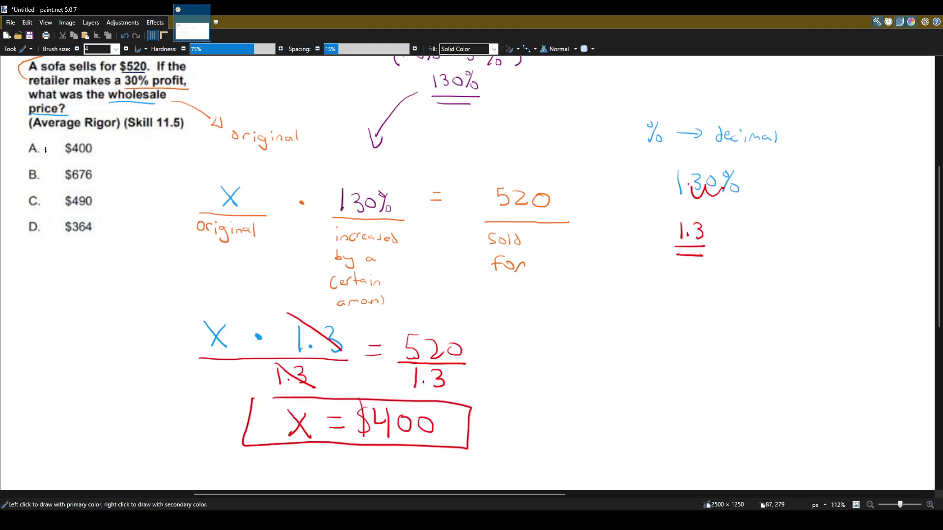